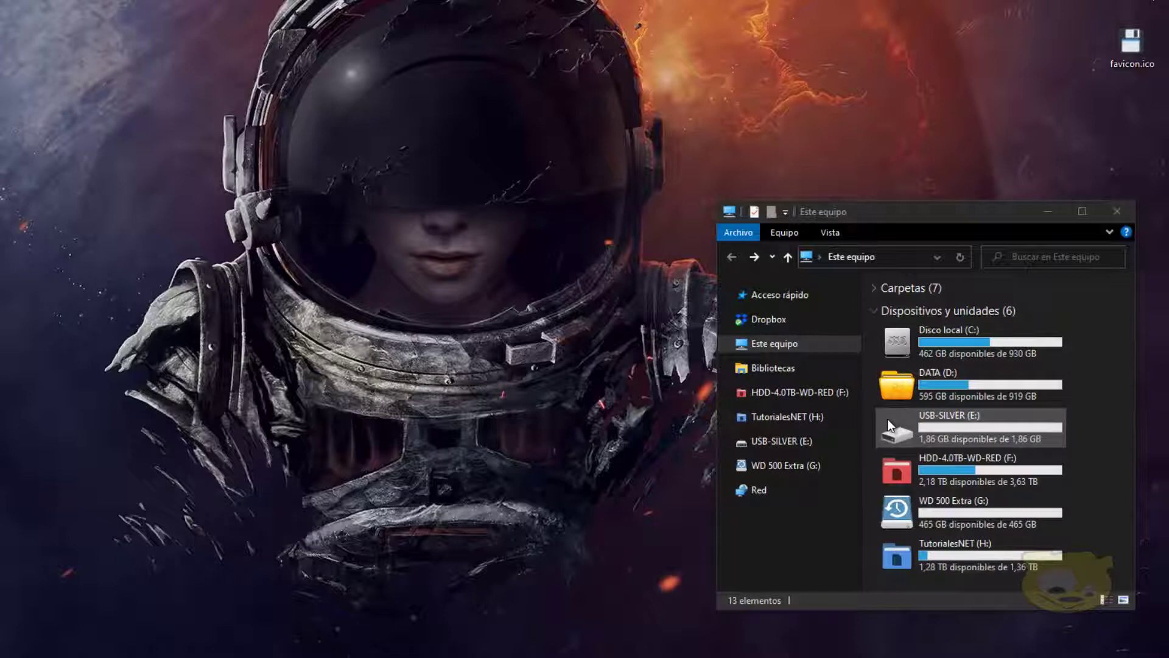
# - Open the USB-SILVER (E:) drive from This PC
pyautogui.doubleClick(925, 427)
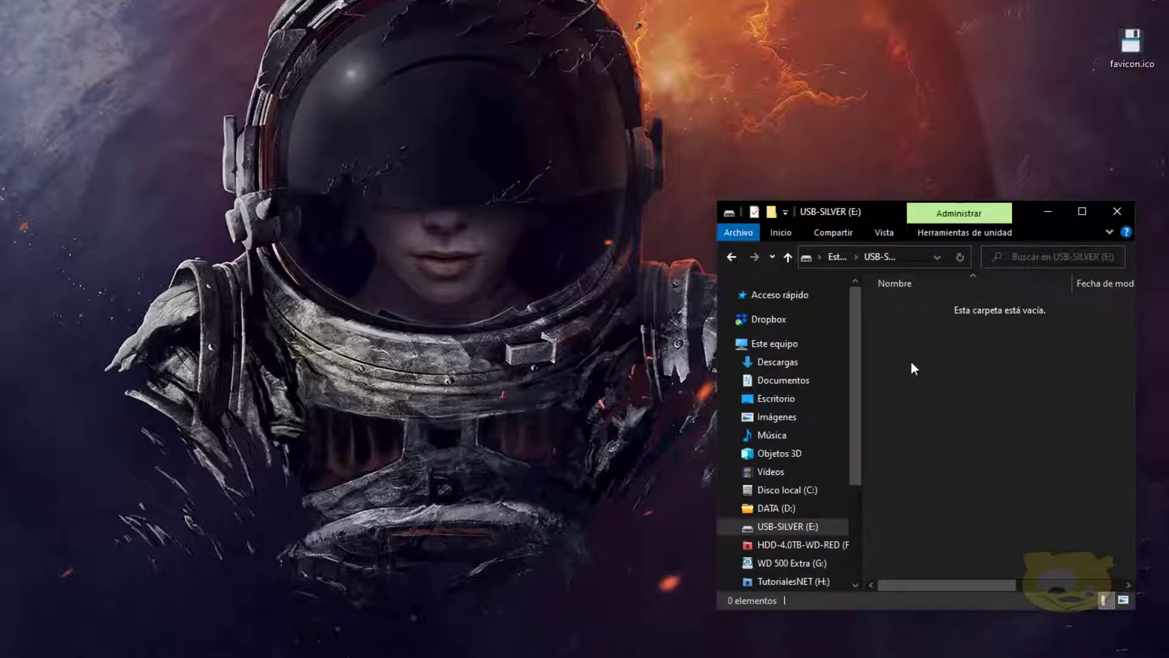
# - Bring up the context menu in the empty E: drive and go to New > Text Document
pyautogui.rightClick(910, 367)
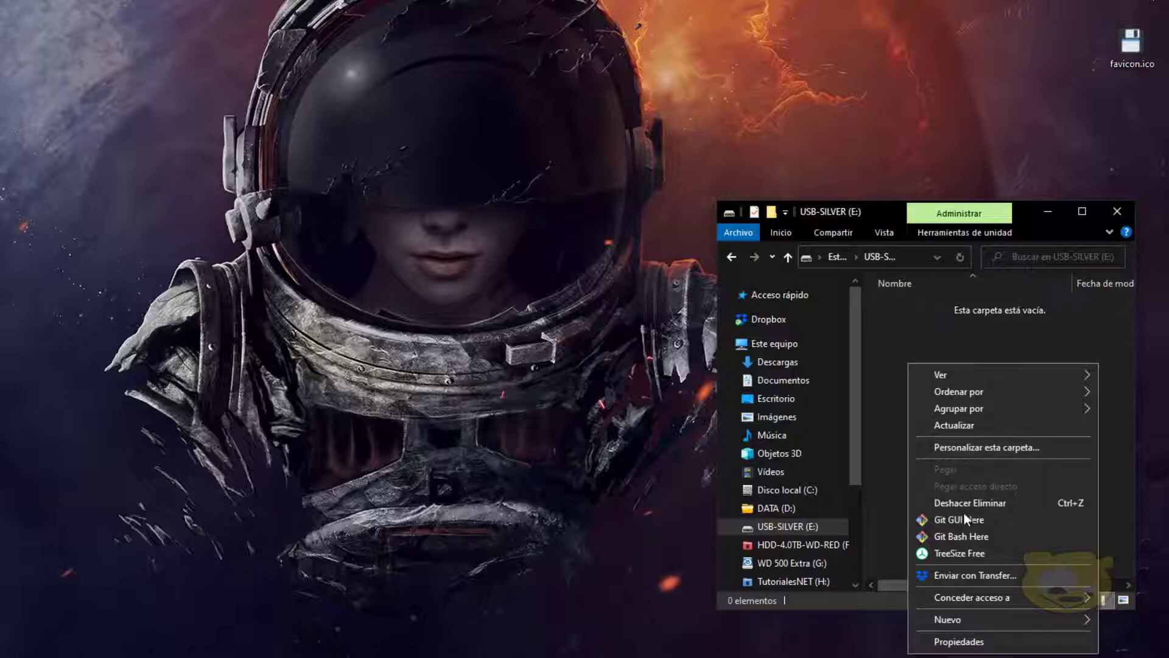
pyautogui.moveTo(957, 599)
pyautogui.moveTo(986, 617)
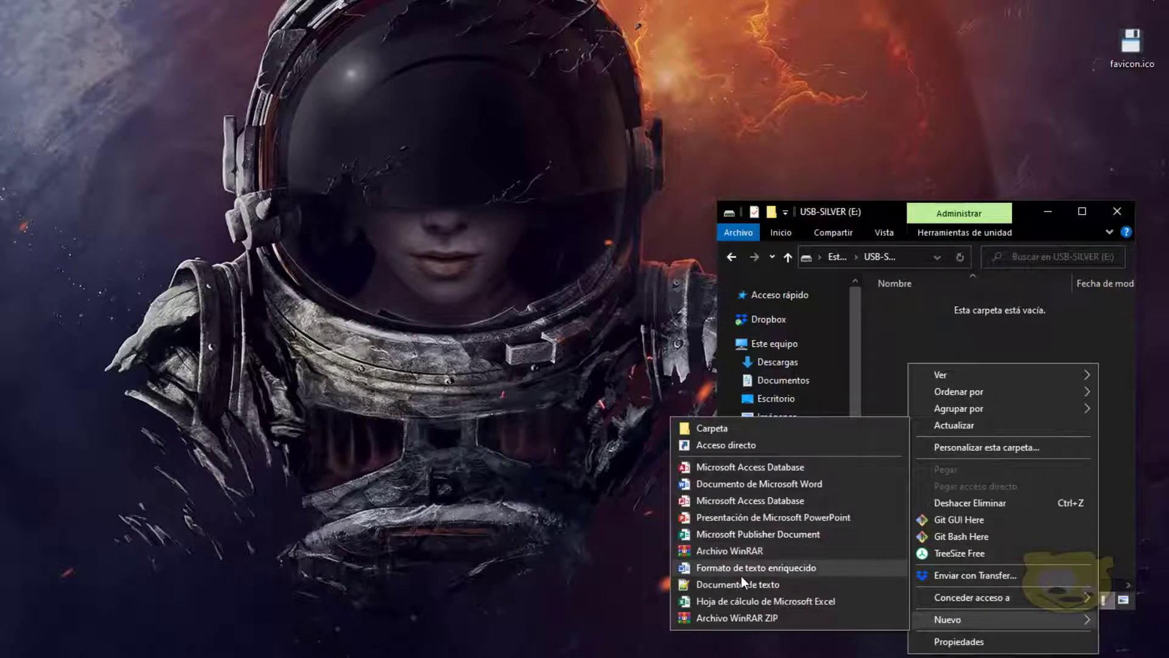
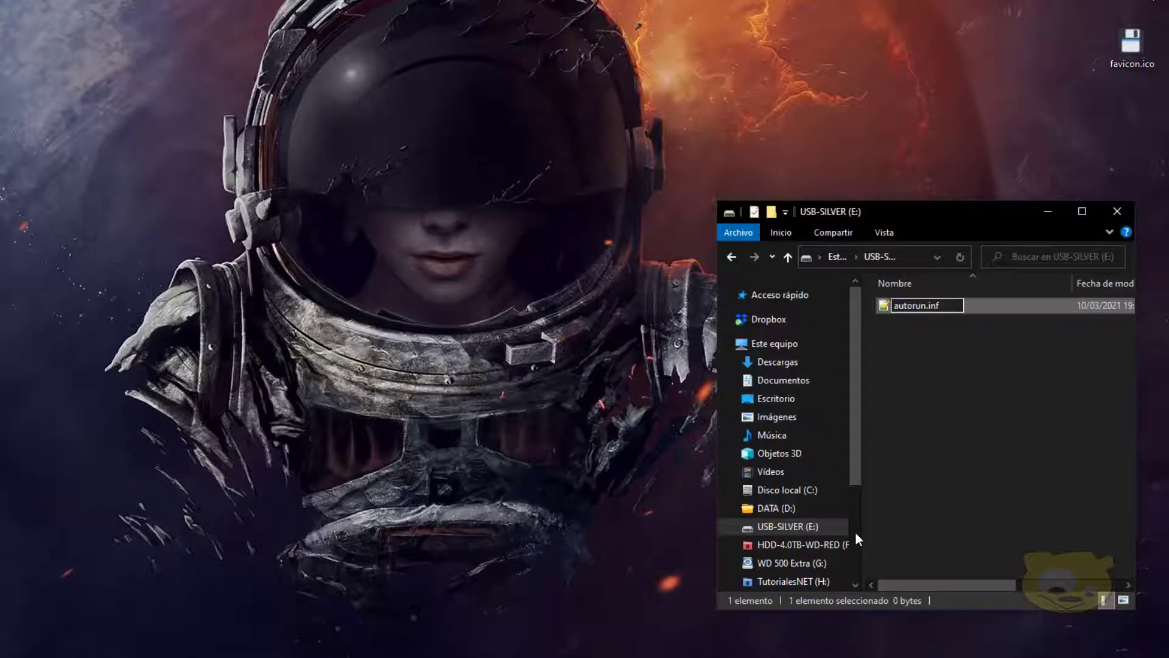
# - Confirm the new file's name as autorun.inf and open it in Notepad++
pyautogui.press('Return')
pyautogui.press('Return')
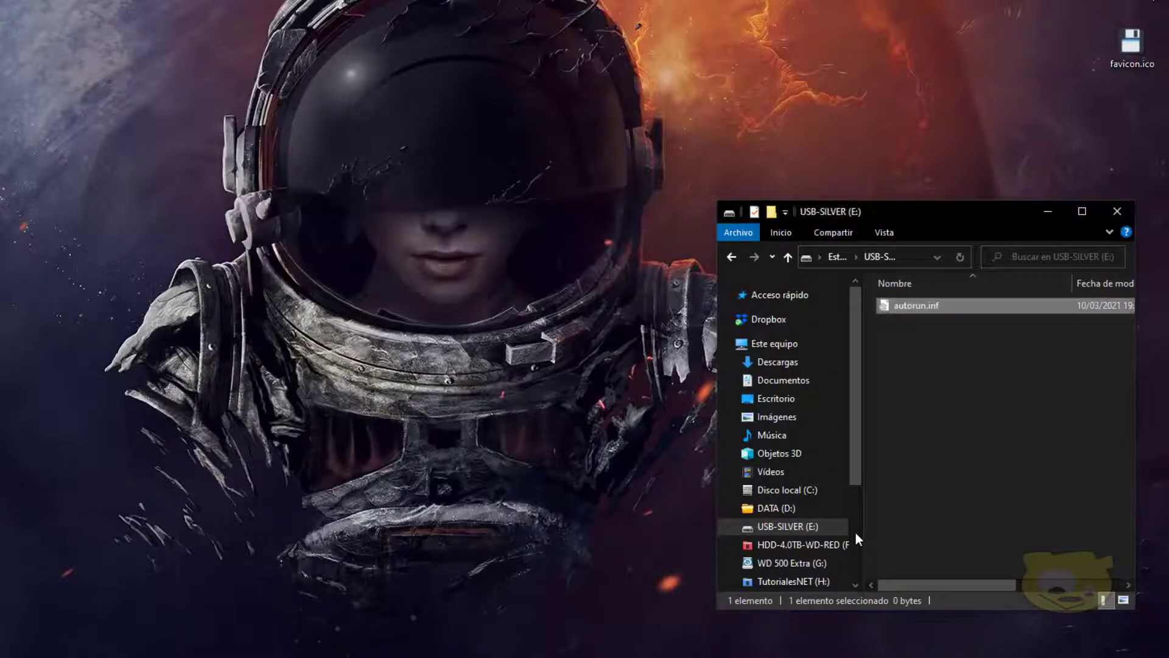
pyautogui.rightClick(919, 307)
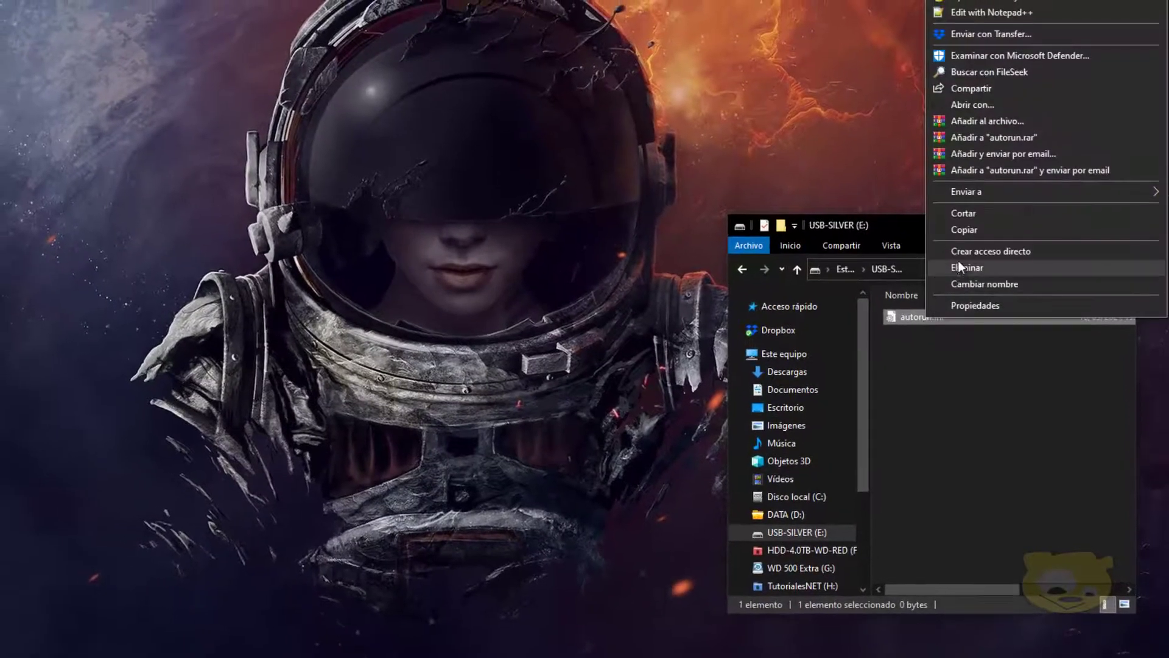
pyautogui.click(968, 11)
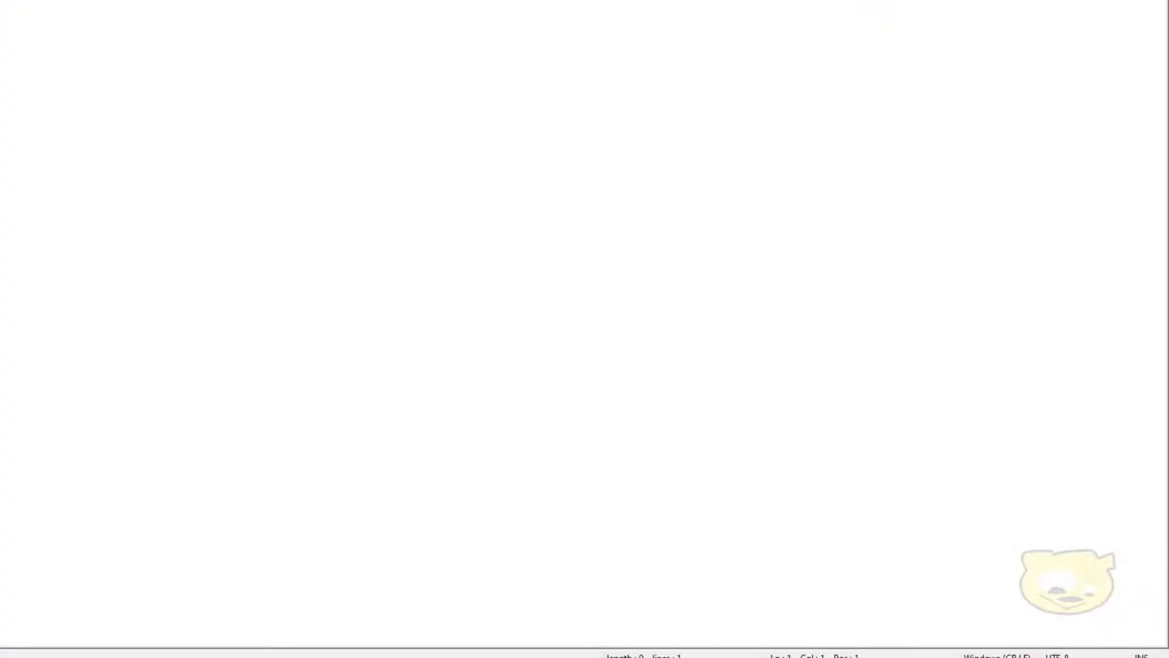
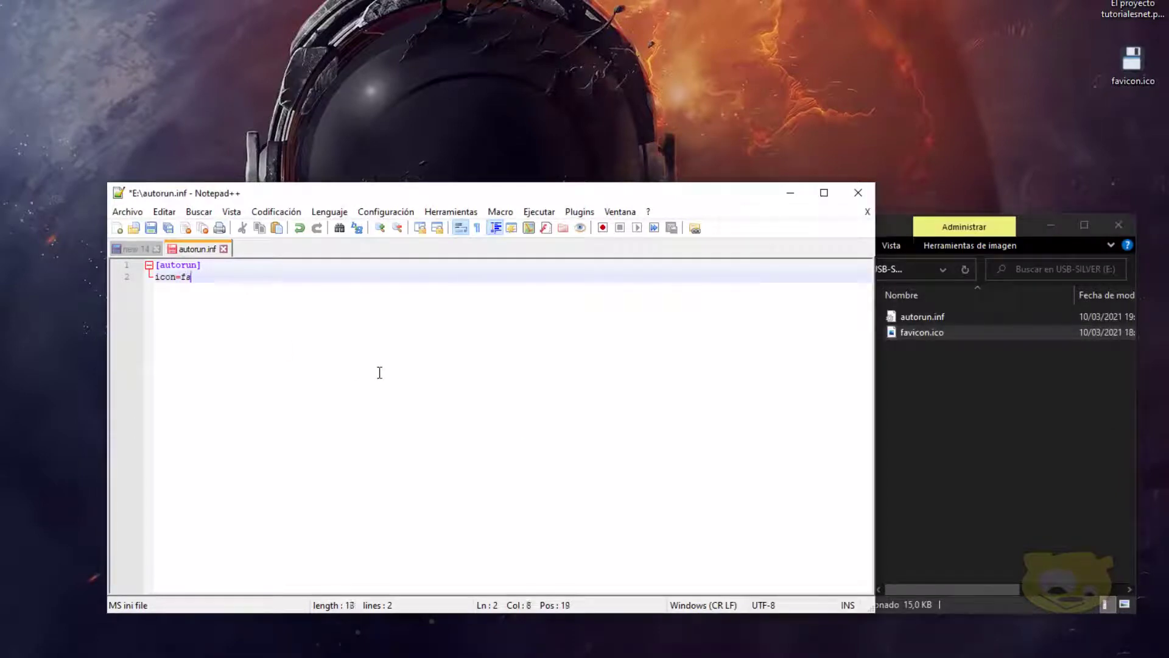
# - Finish the line as icon=favicon.ico and start a third line with label=
pyautogui.write('.ico')
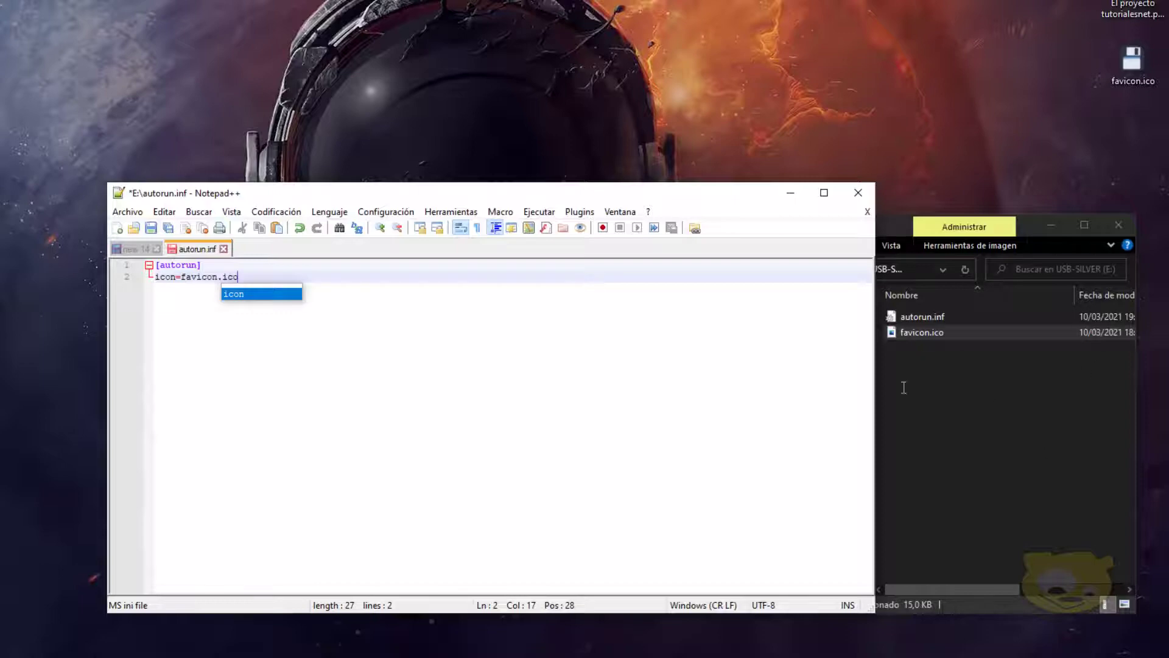
pyautogui.click(184, 278)
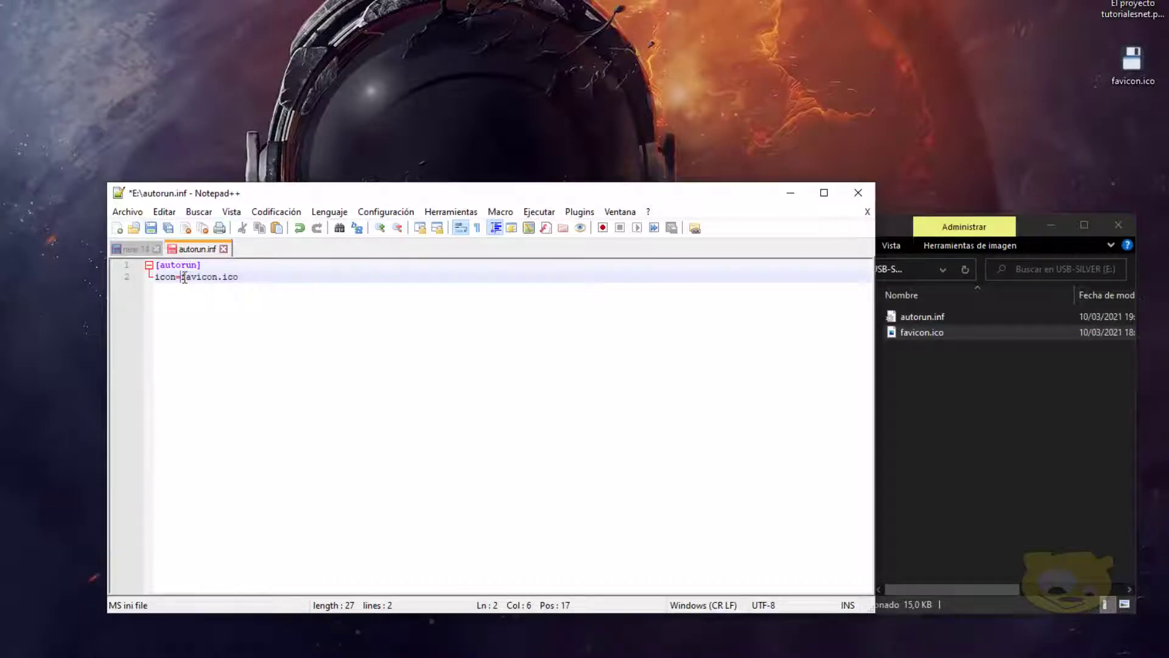
pyautogui.click(254, 283)
pyautogui.press('Return')
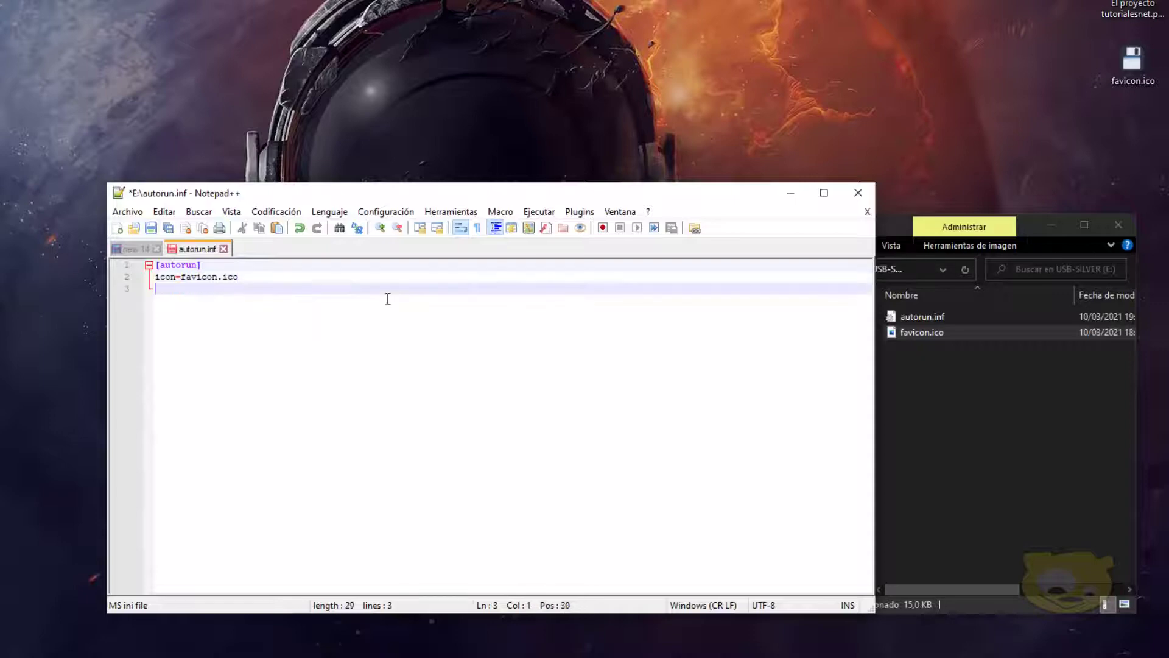
pyautogui.write('label=')
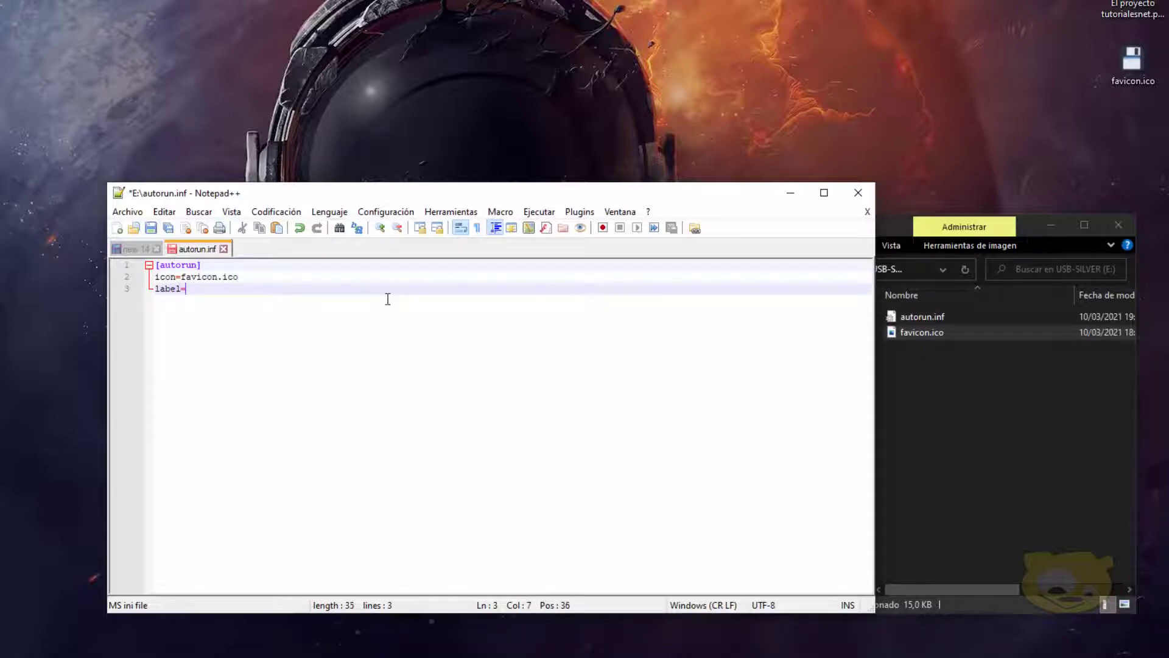
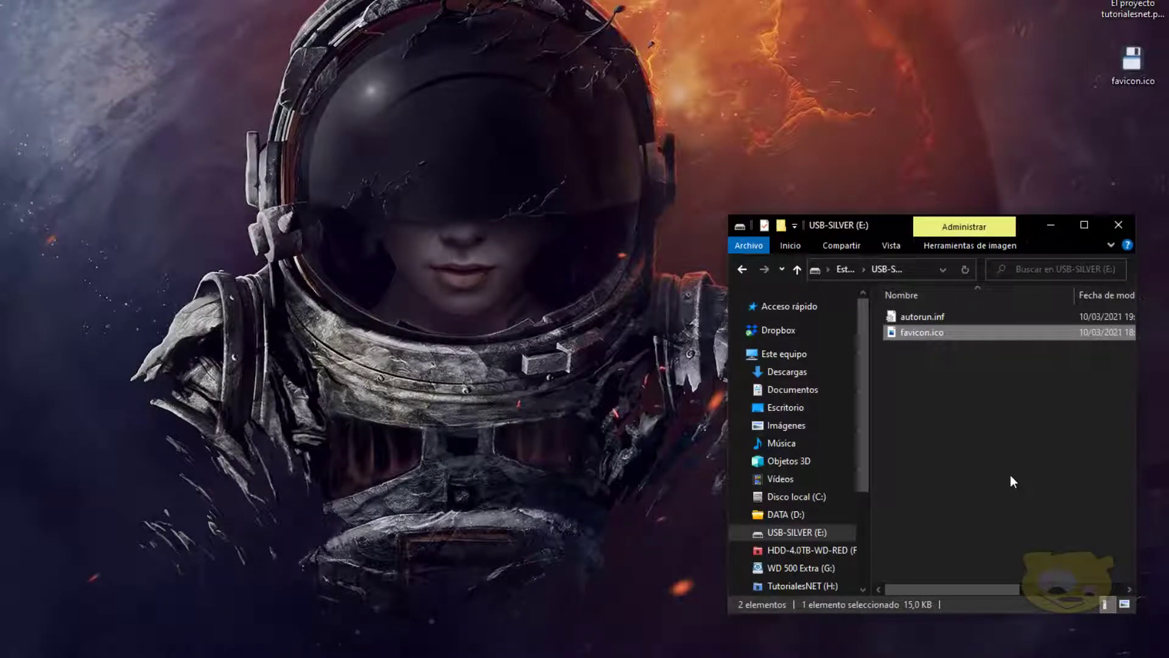
# - Safely eject the USB-SILVER (E:) drive with Expulsar USB DISK and dismiss the removal notification
pyautogui.click(1025, 656)
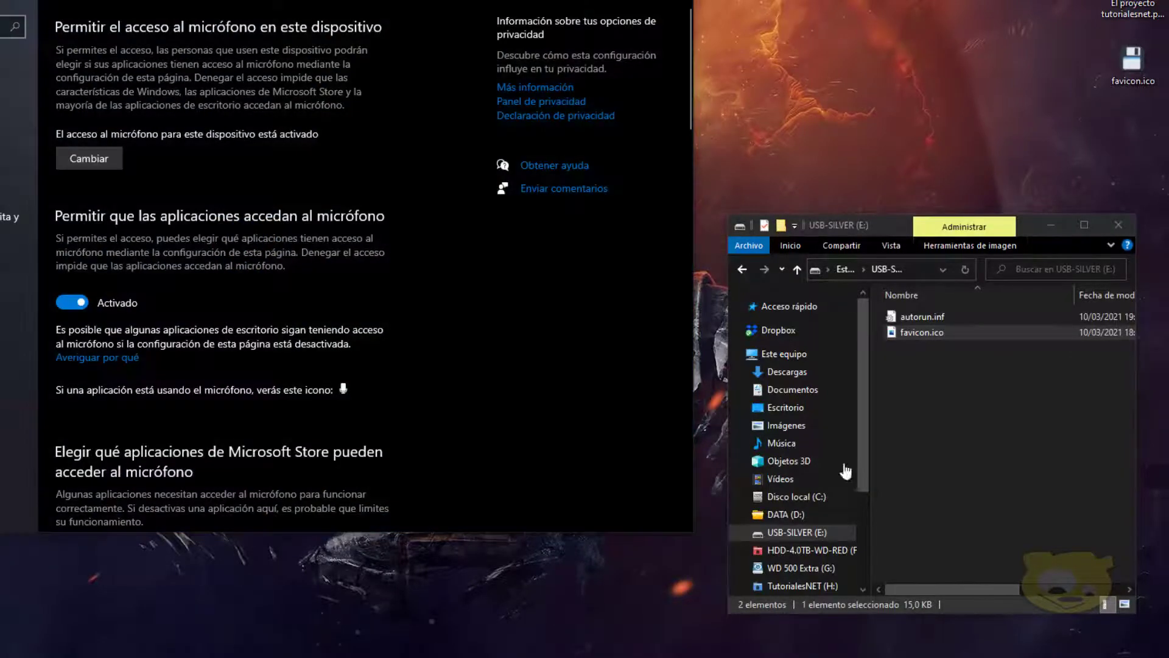
pyautogui.click(676, 2)
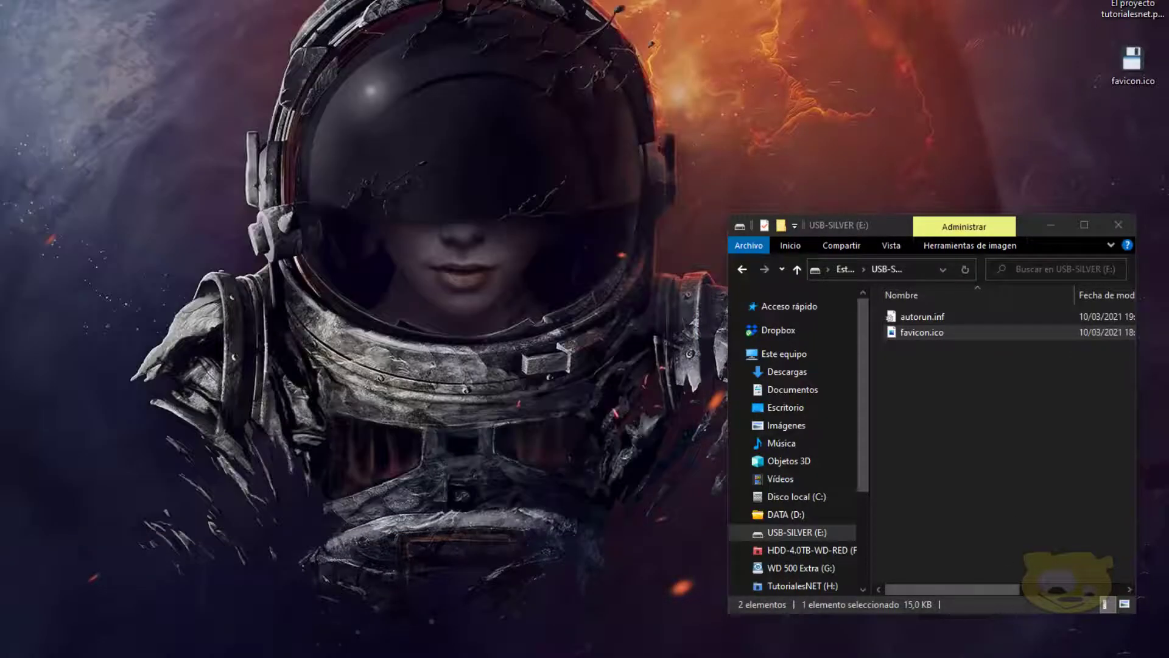
pyautogui.click(998, 657)
pyautogui.click(1029, 654)
pyautogui.click(996, 656)
pyautogui.click(958, 473)
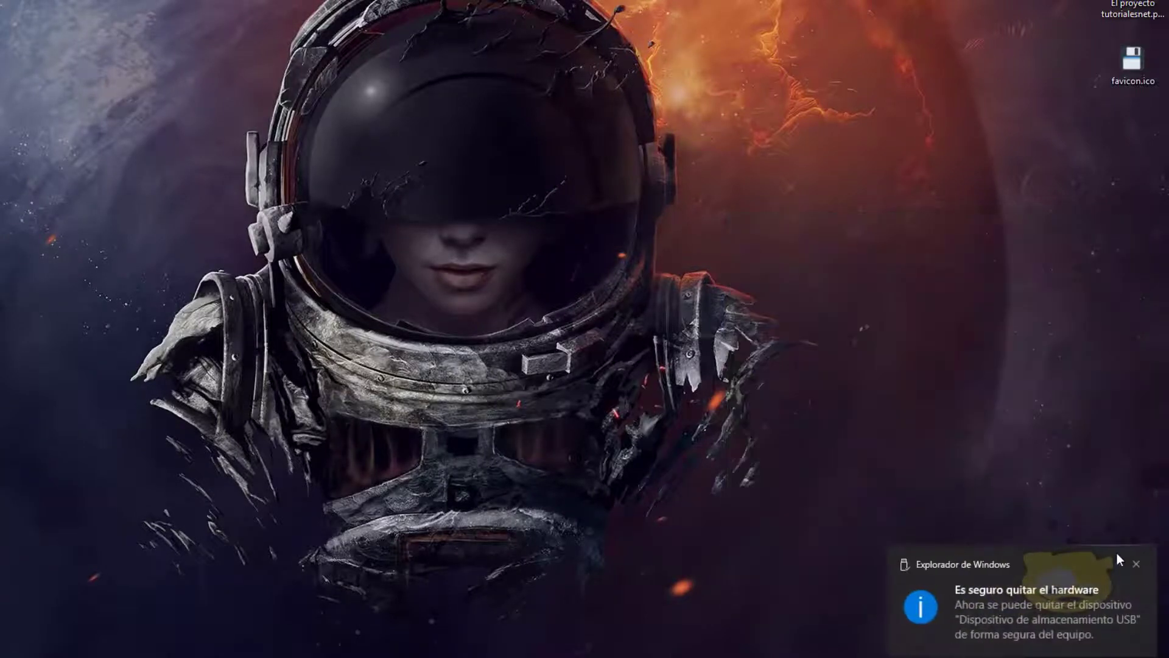
pyautogui.click(1134, 564)
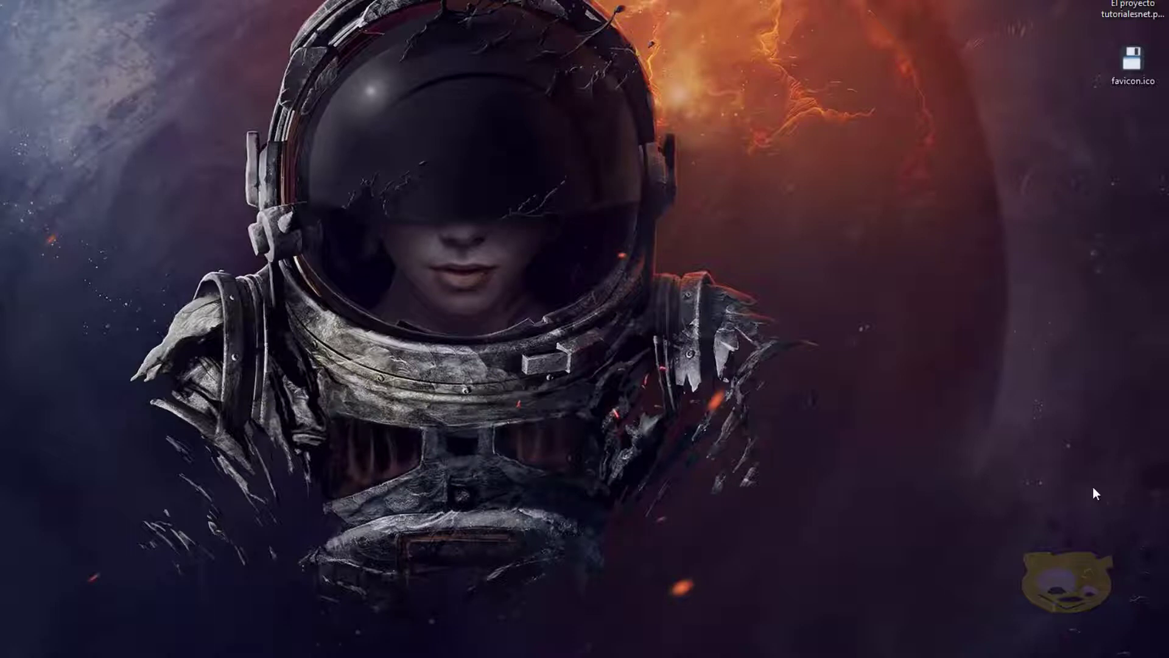
# - Open Este equipo with Win+E and open the reconnected TNET (E:) drive
pyautogui.press('super+e')
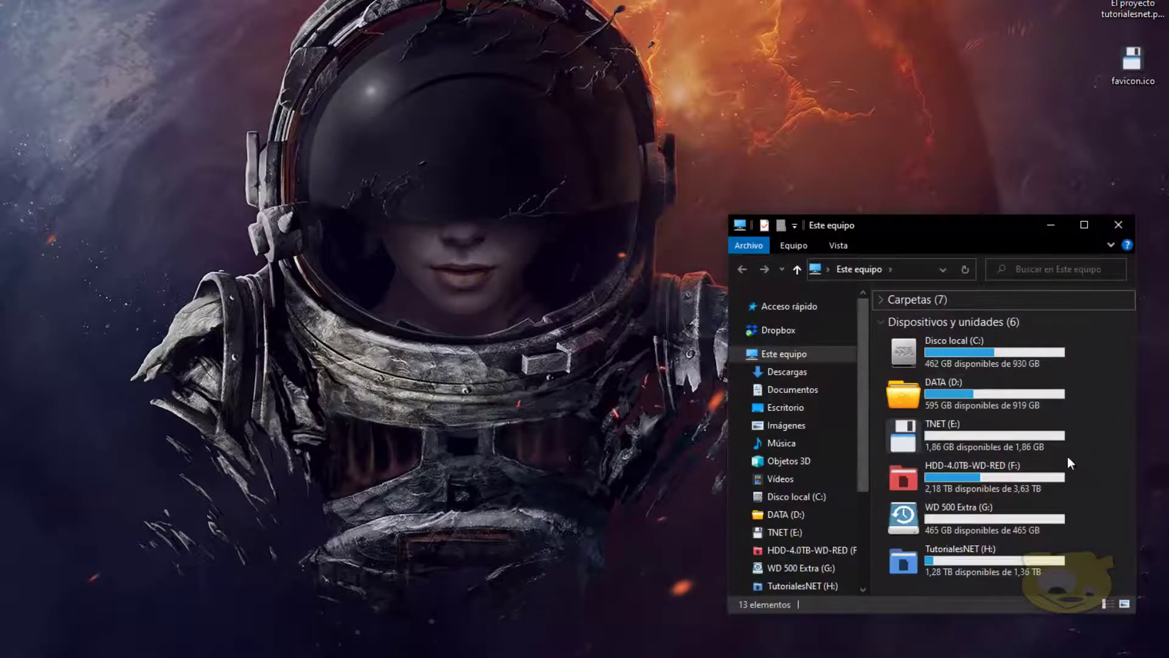
pyautogui.click(950, 431)
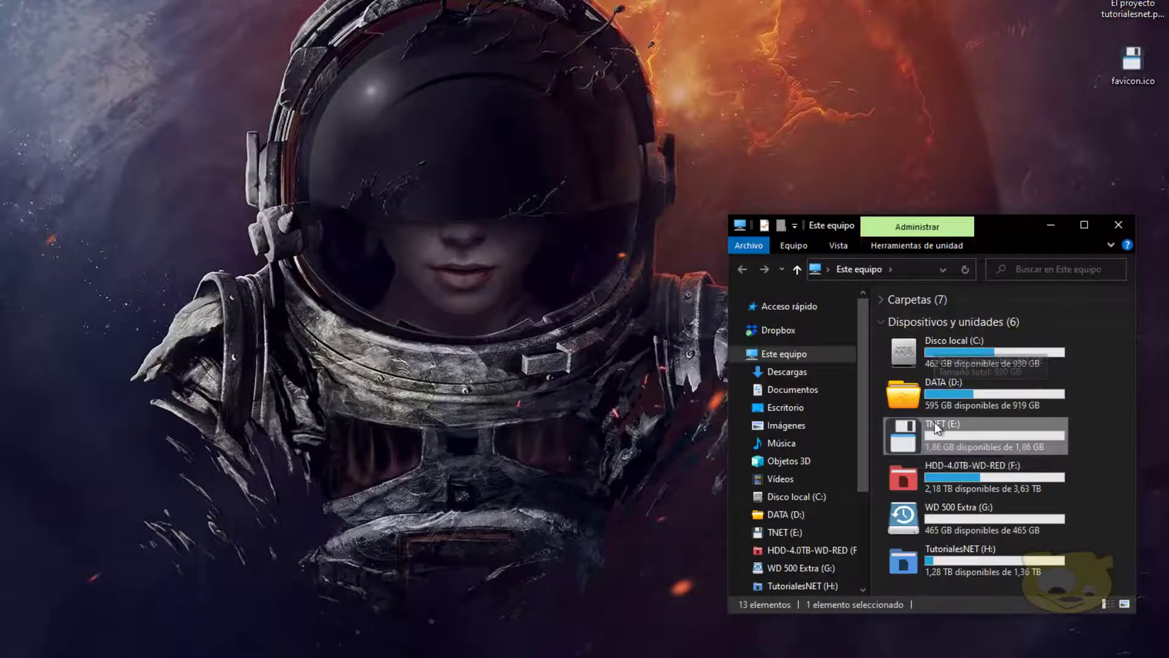
pyautogui.doubleClick(943, 437)
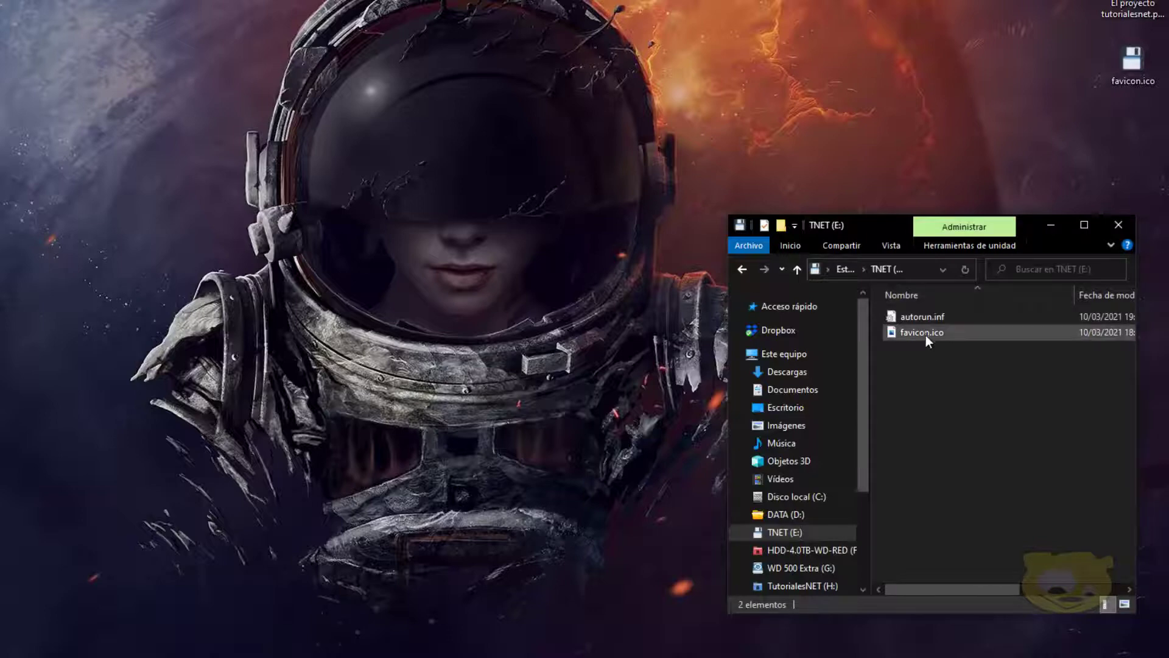
# - Set autorun.inf to Oculto and Solo lectura in its Properties
pyautogui.moveTo(1002, 380); pyautogui.dragTo(934, 320)
pyautogui.rightClick(919, 318)
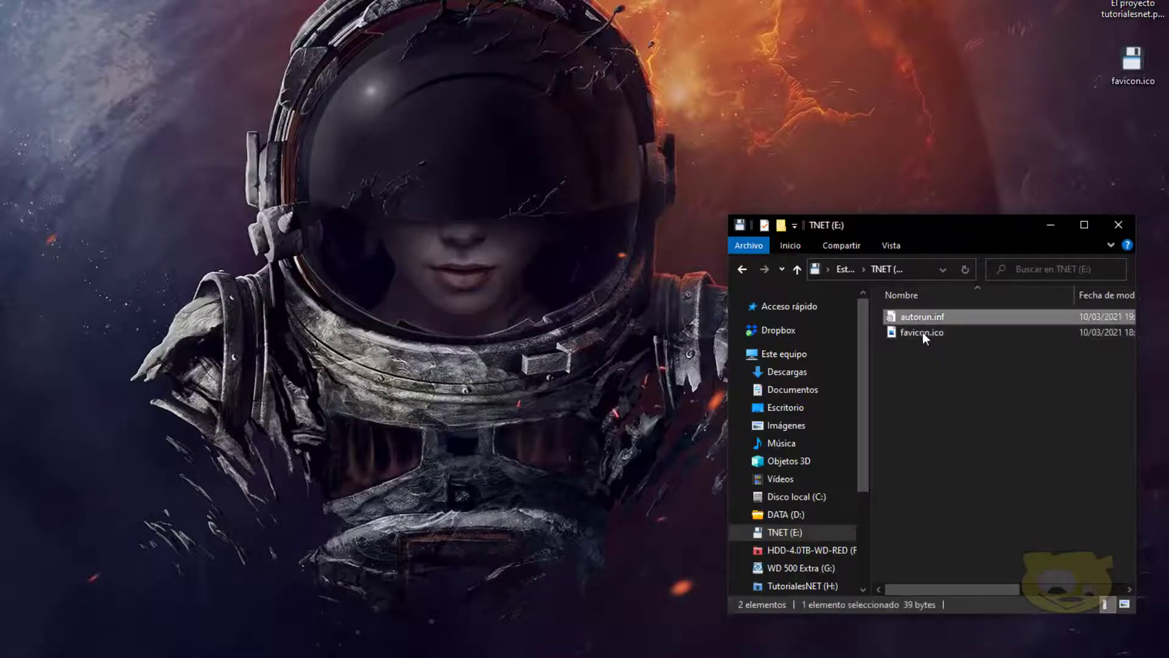
pyautogui.click(979, 308)
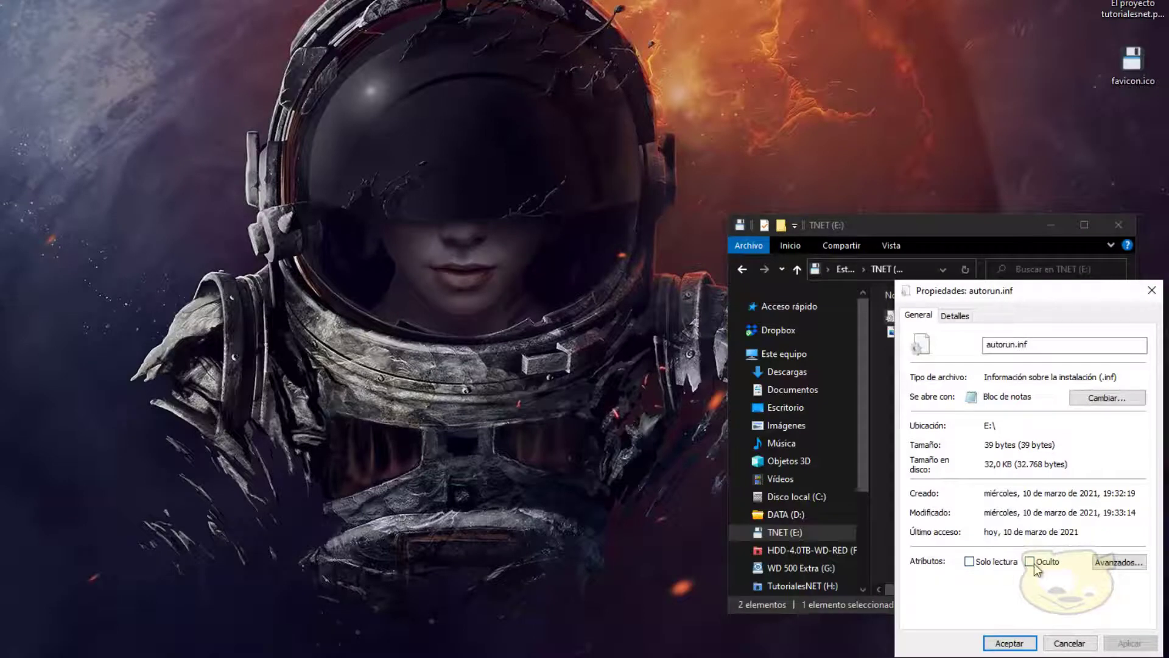
pyautogui.click(1030, 561)
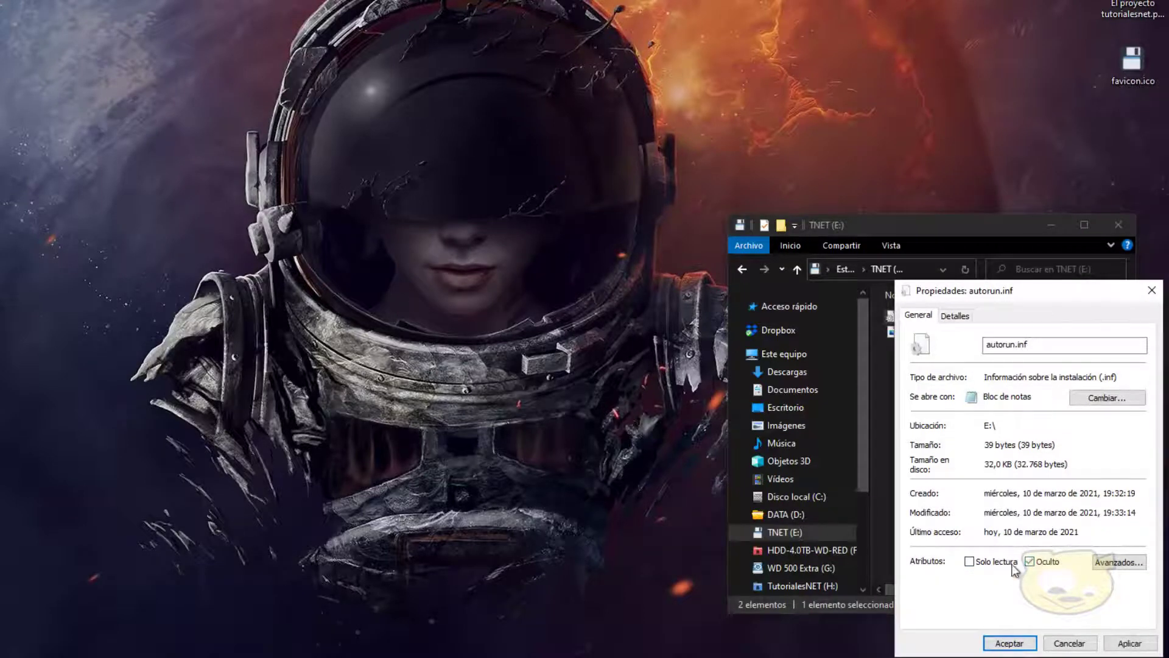
pyautogui.click(969, 561)
pyautogui.click(1129, 643)
pyautogui.click(1009, 643)
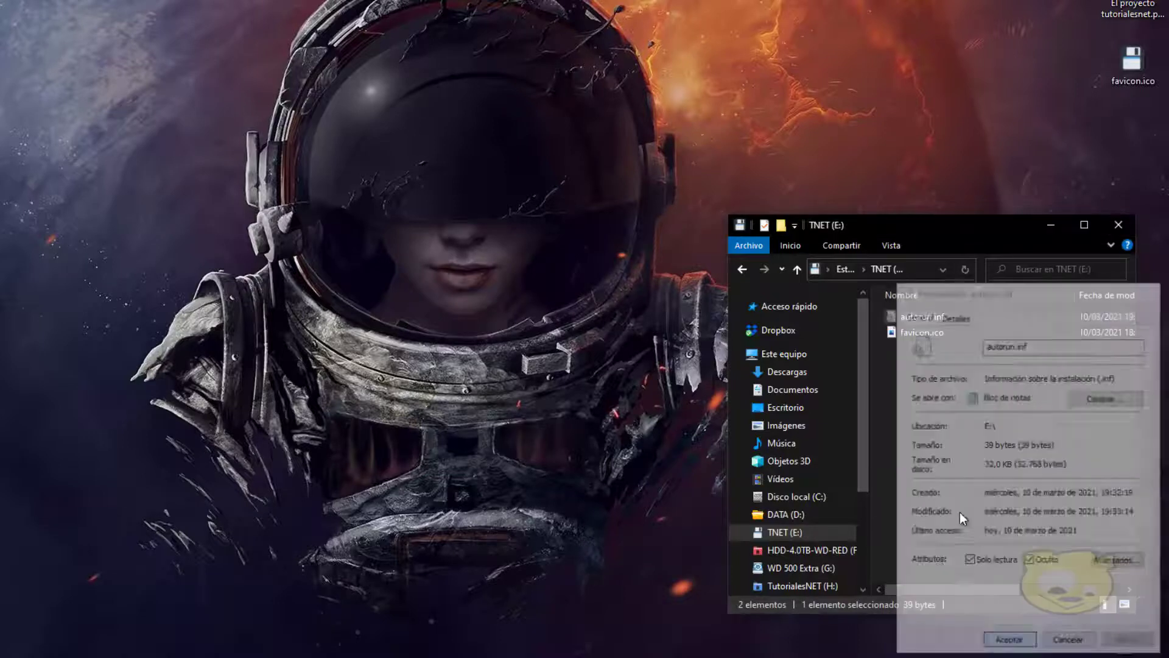
# - Set favicon.ico to Oculto and Solo lectura as well, then refresh the file list
pyautogui.rightClick(923, 342)
pyautogui.click(909, 332)
pyautogui.rightClick(910, 333)
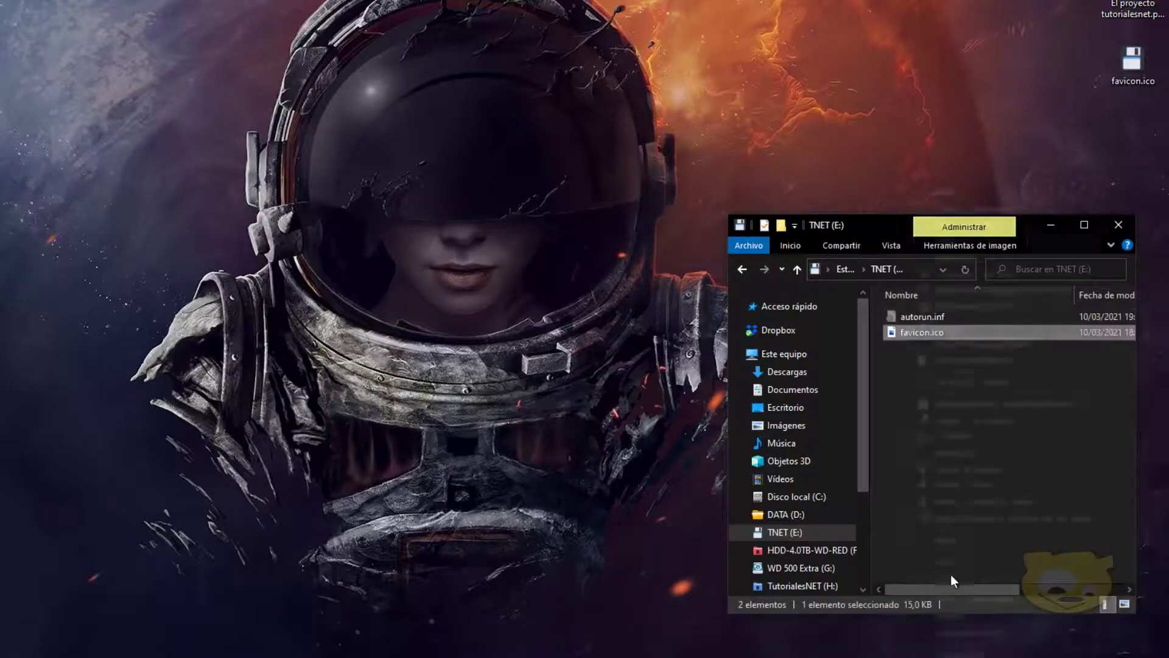
pyautogui.click(959, 652)
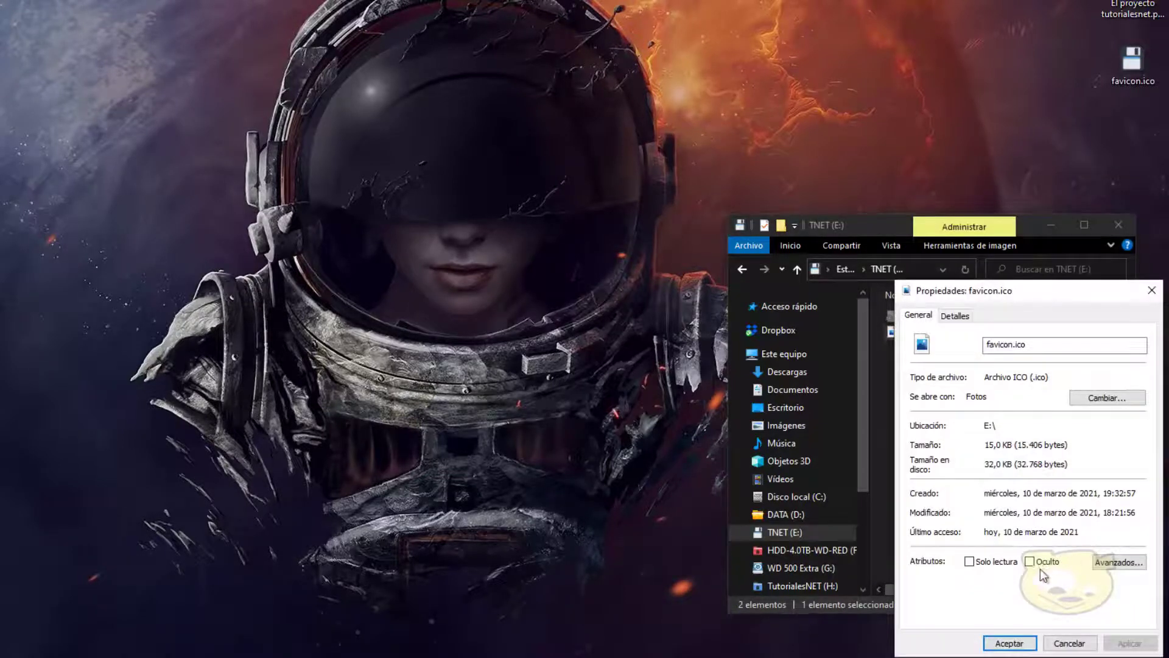
pyautogui.click(1039, 565)
pyautogui.click(982, 563)
pyautogui.click(1129, 644)
pyautogui.click(1008, 644)
pyautogui.click(964, 270)
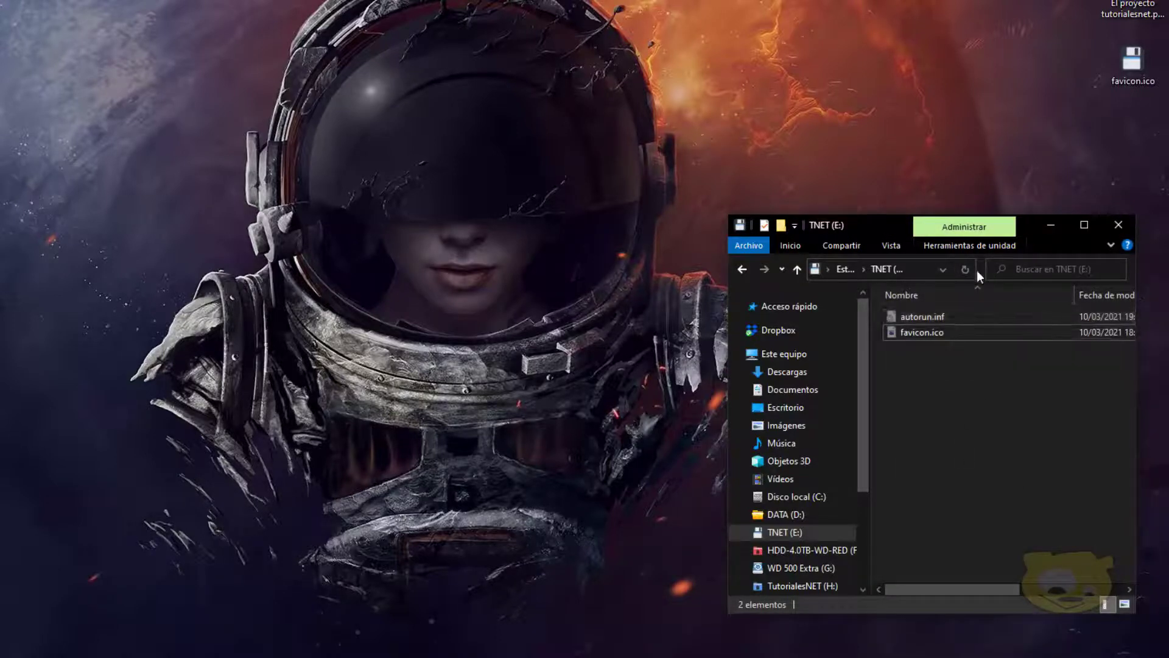
pyautogui.click(900, 247)
pyautogui.click(1080, 299)
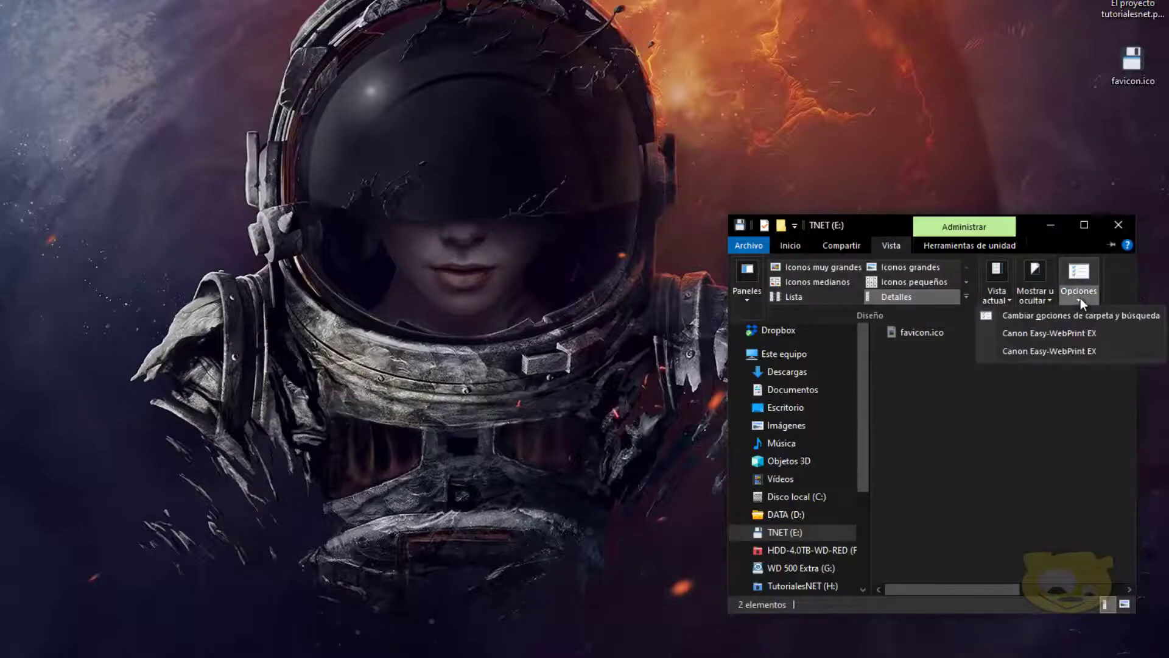
pyautogui.click(1088, 316)
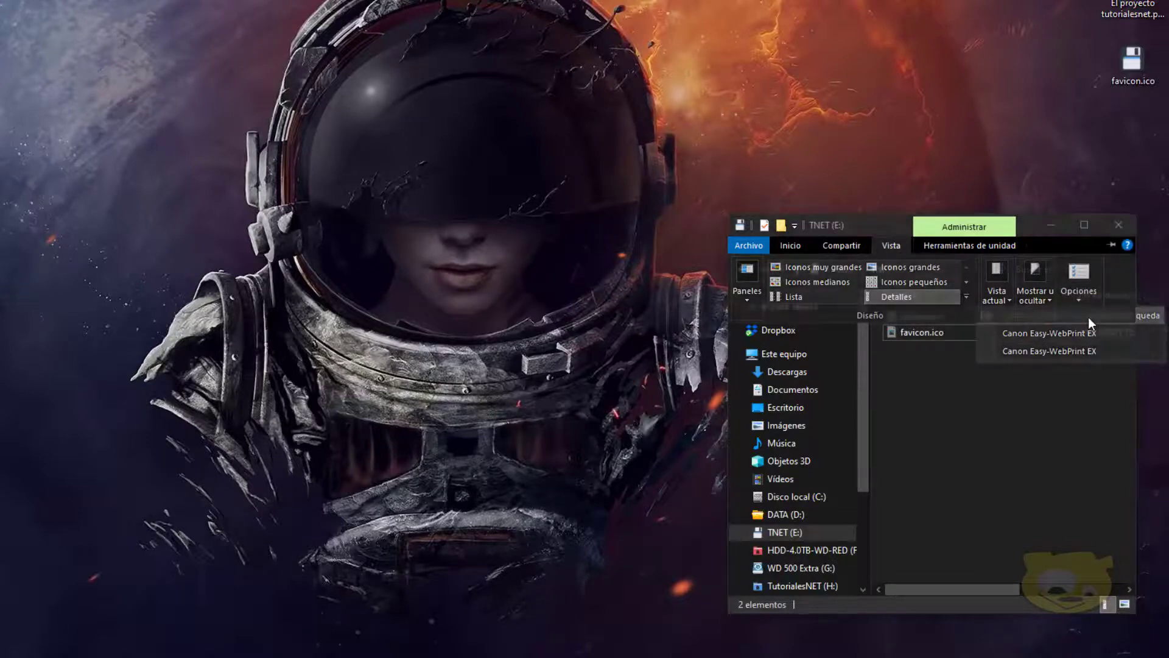
pyautogui.click(805, 290)
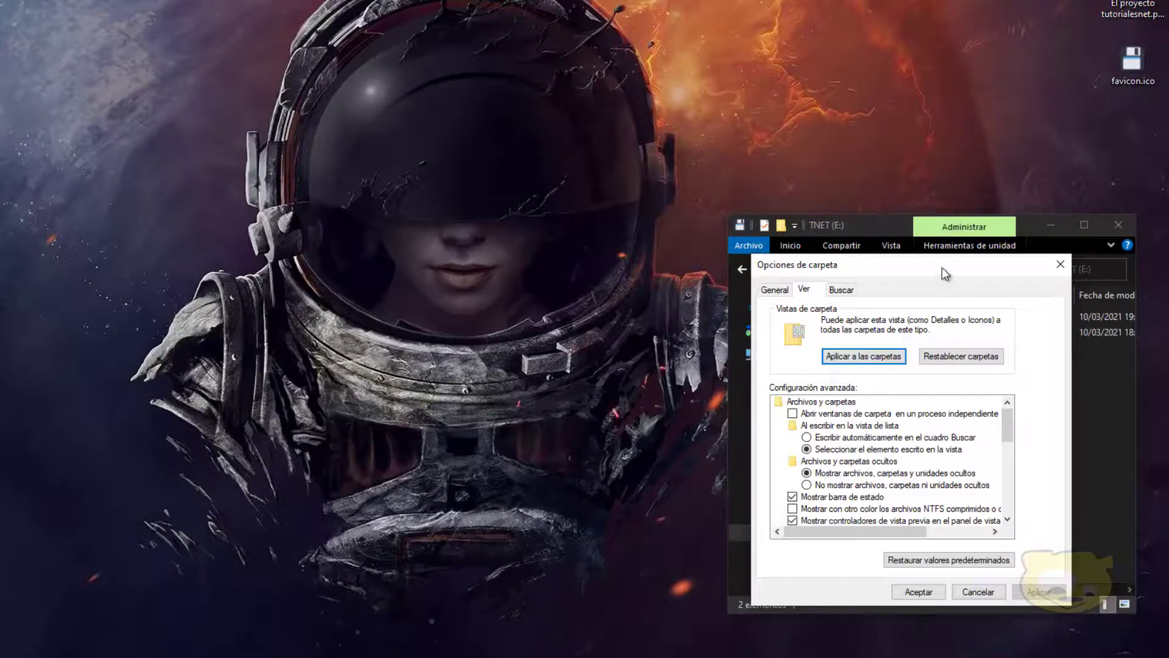
pyautogui.moveTo(947, 267); pyautogui.dragTo(732, 215)
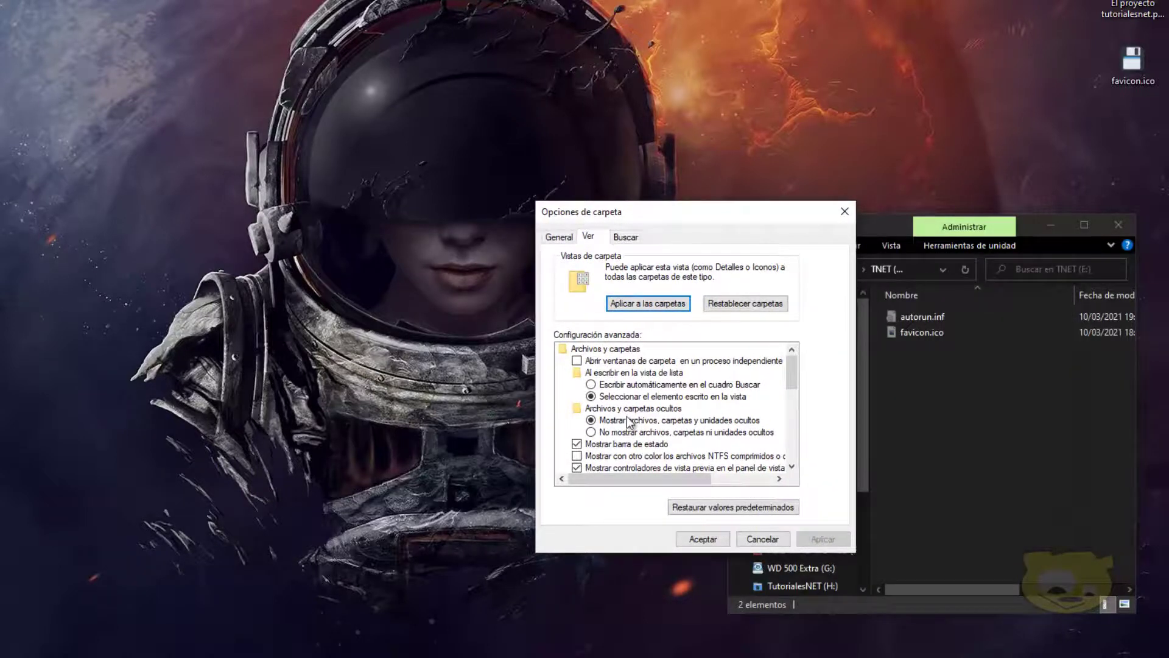
pyautogui.moveTo(795, 381); pyautogui.dragTo(810, 454)
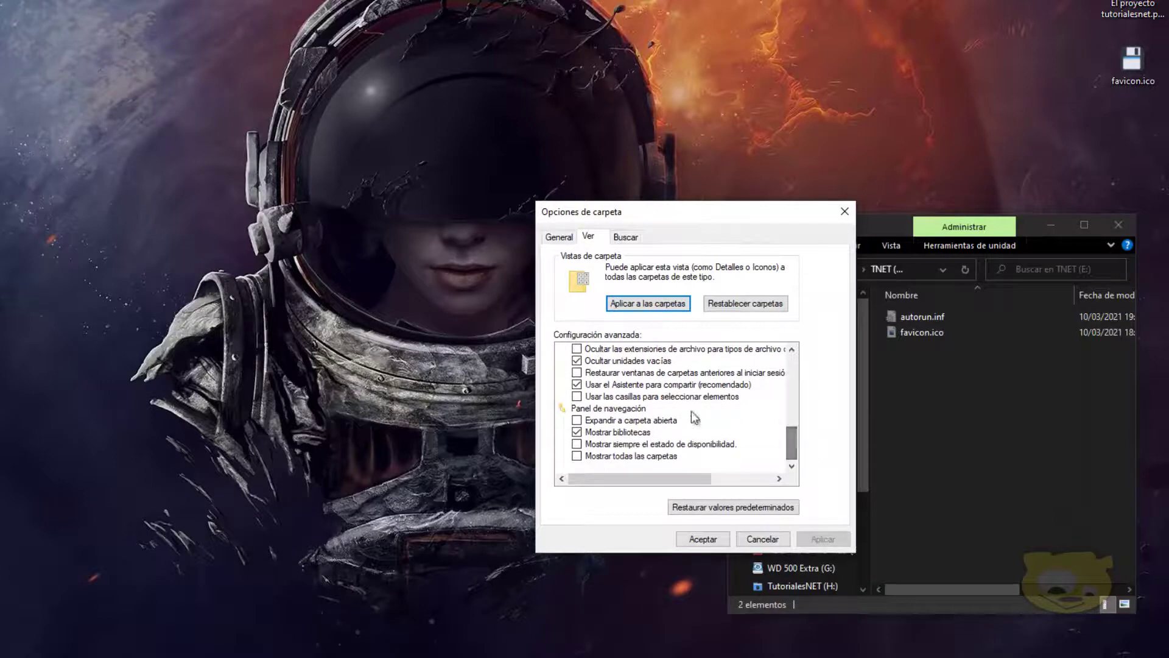
pyautogui.scroll(2, 682, 410)
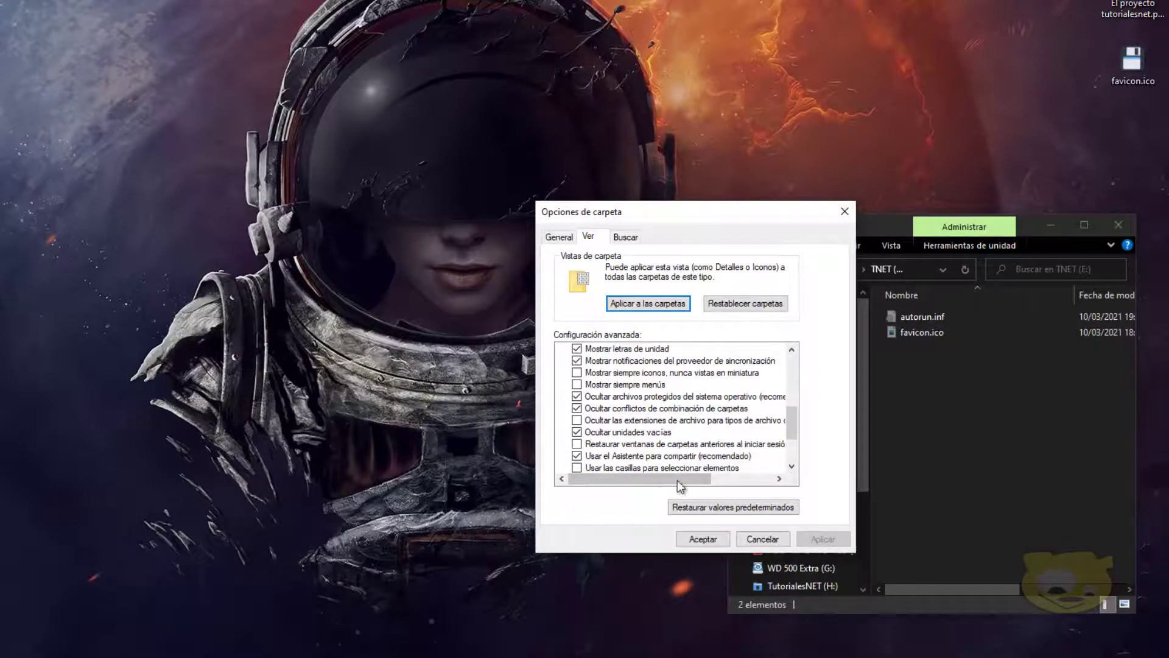
pyautogui.moveTo(694, 485)
pyautogui.mouseDown()
pyautogui.moveTo(761, 484)
pyautogui.moveTo(697, 484)
pyautogui.mouseUp()
pyautogui.click(851, 216)
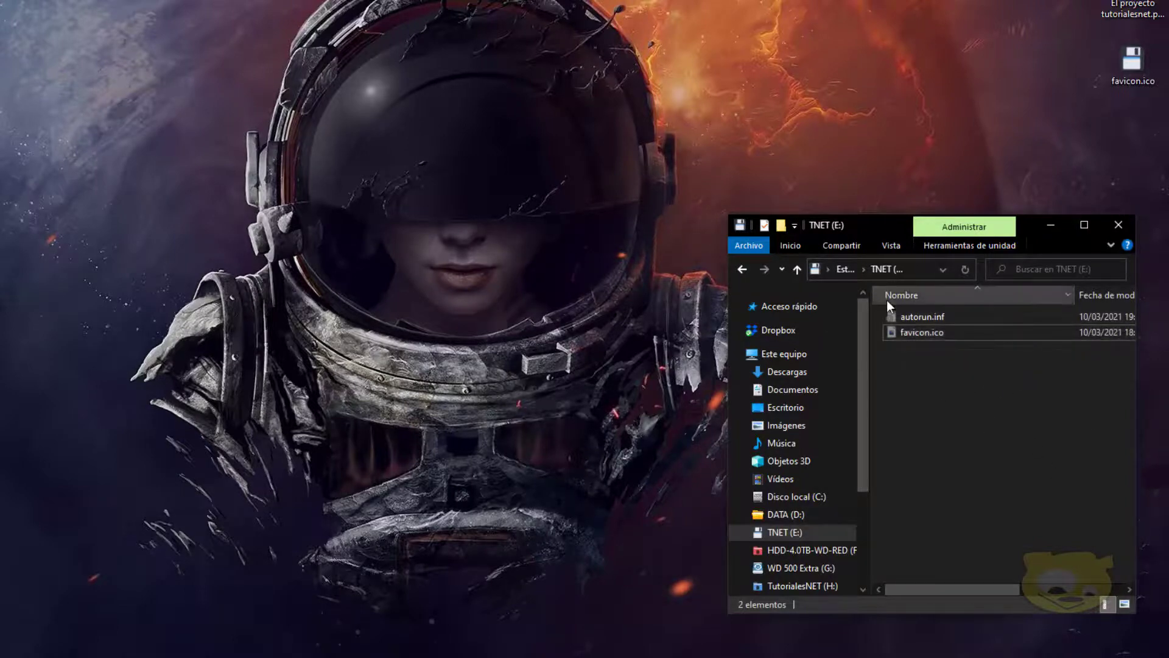
# - Go back to Este equipo to see TNET (E:) with its custom icon and 1,86 GB free
pyautogui.click(851, 270)
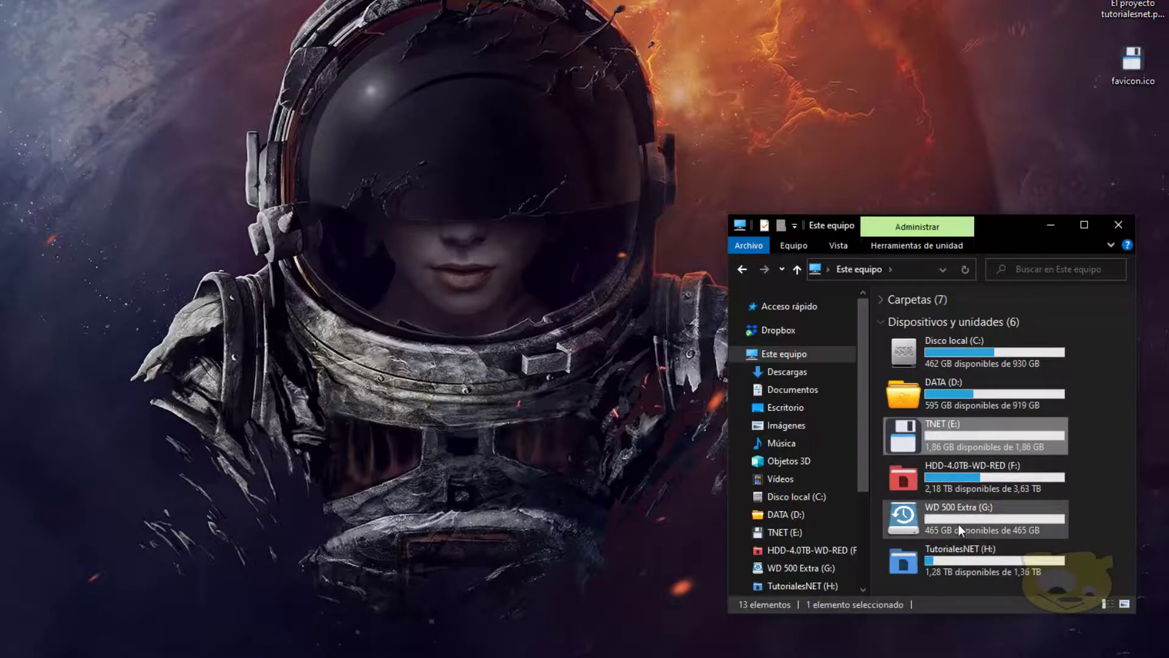
pyautogui.moveTo(958, 523)
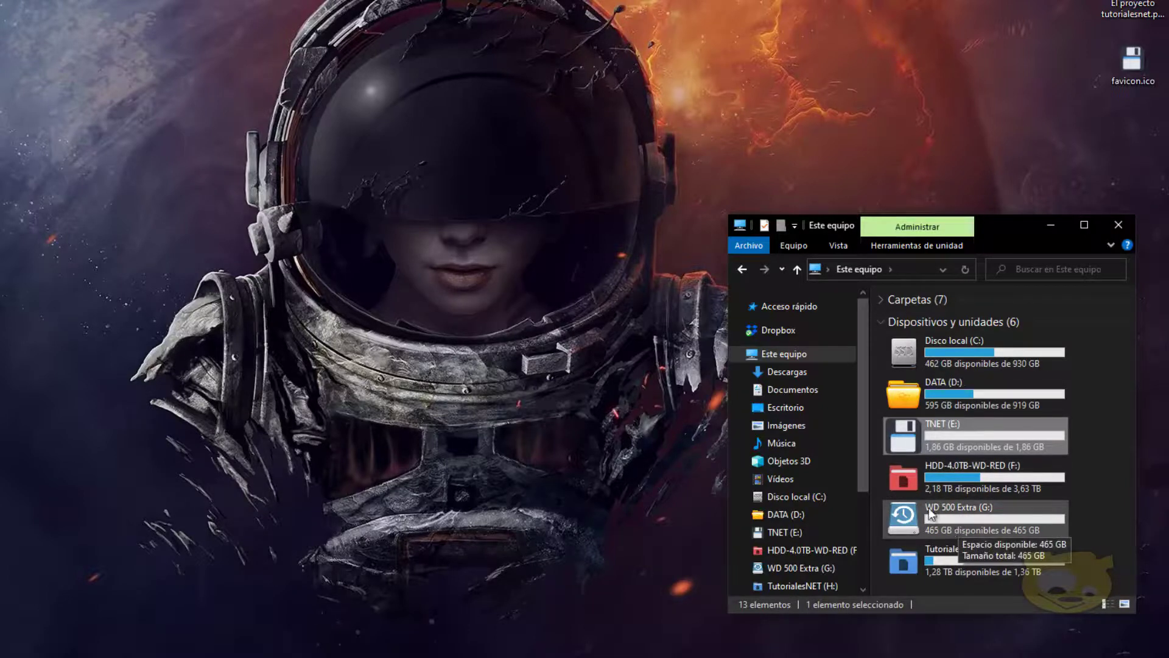
pyautogui.moveTo(981, 427)
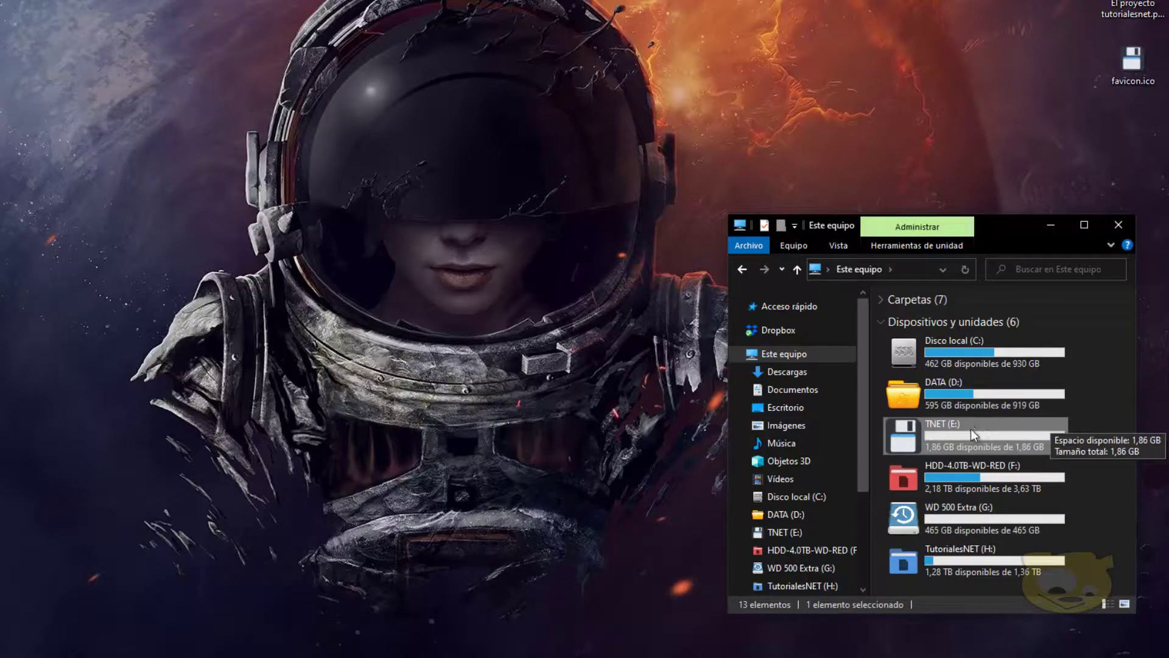